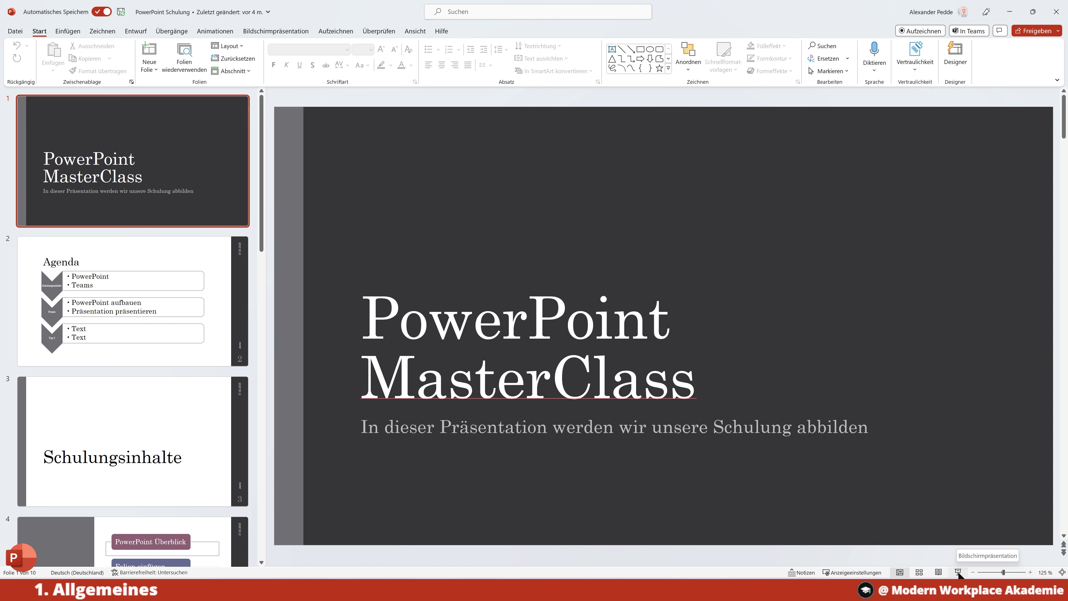
From the Bildschirmpräsentation tab, launch the slide show at slide 1 of 10 with F5
{"action": "left_click", "coordinate": [281, 32]}
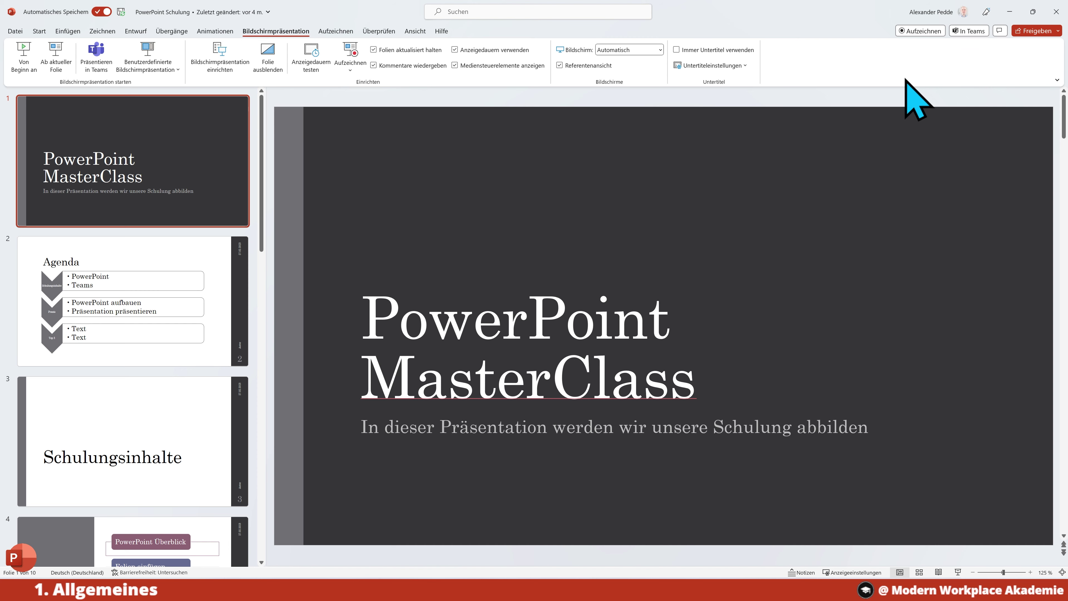
{"action": "key", "text": "F5"}
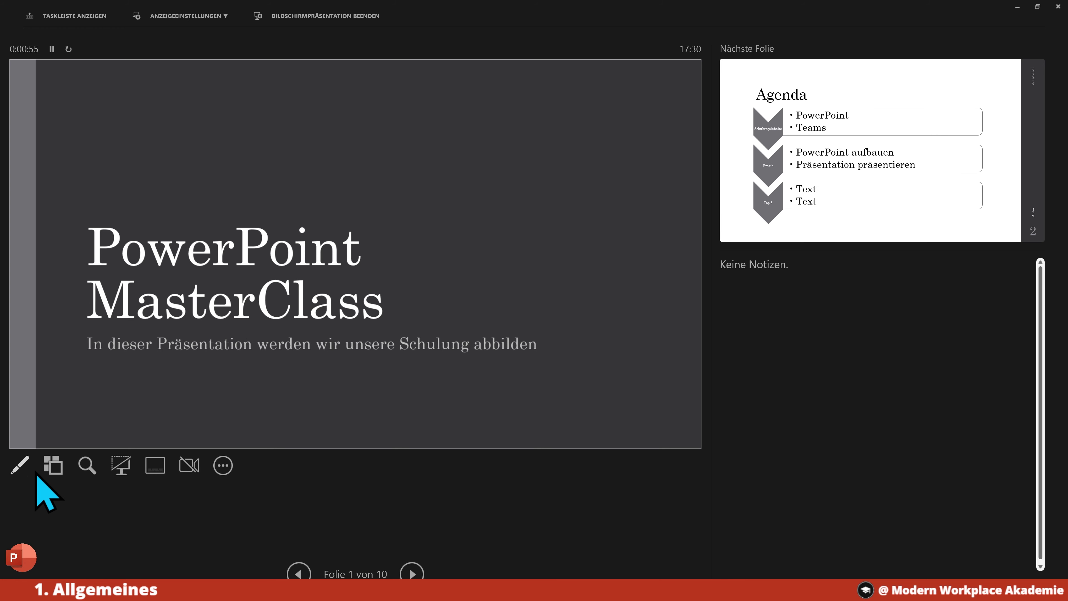
After trying the laser pointer, switch to the pen and underline 'Point' in red ink
{"action": "left_click", "coordinate": [23, 466]}
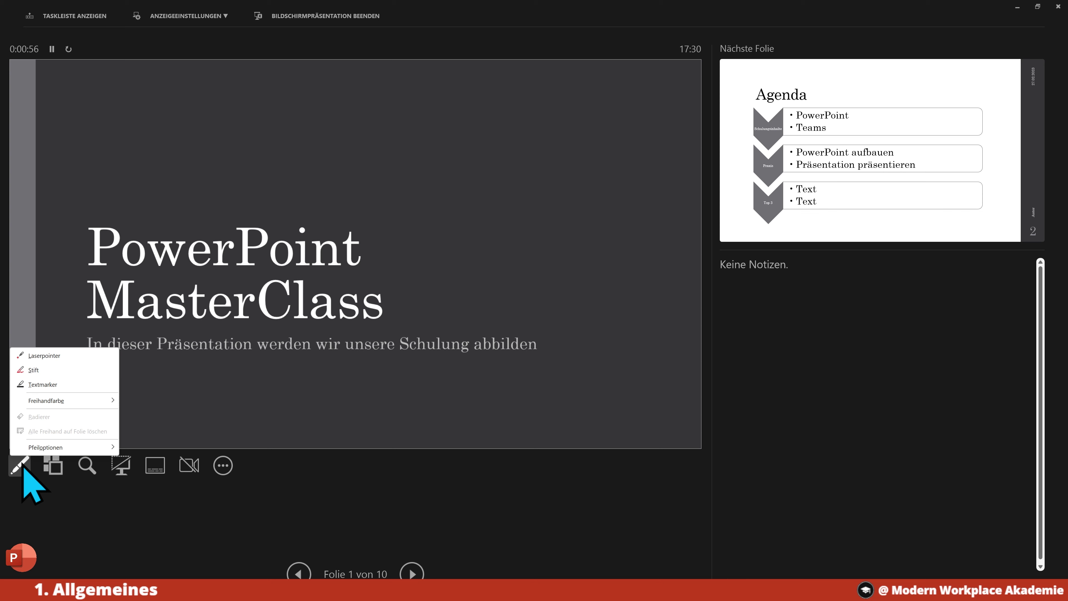
{"action": "left_click", "coordinate": [53, 361]}
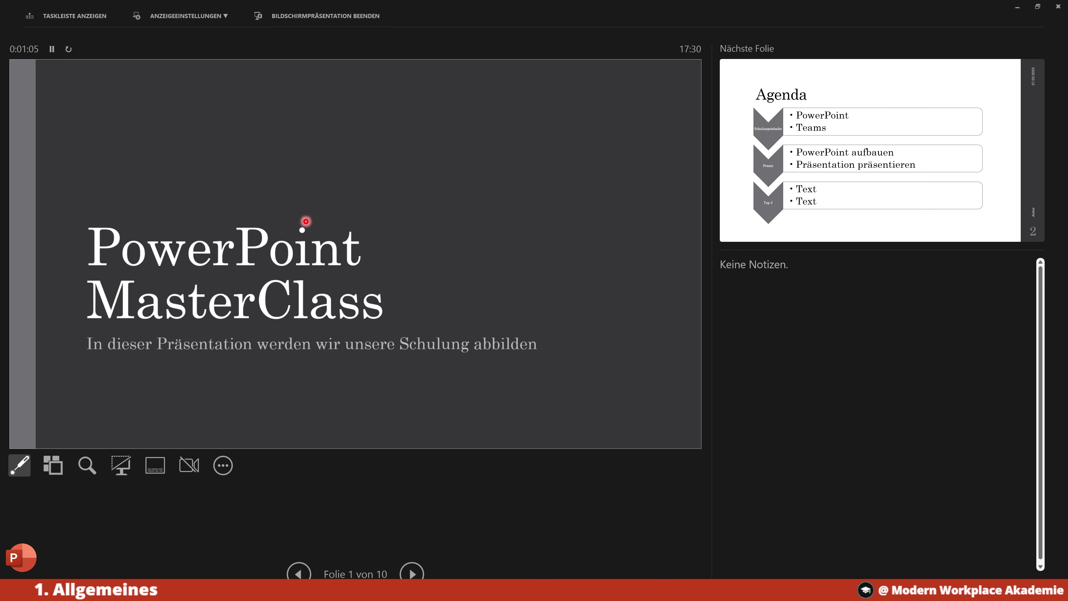
{"action": "left_click", "coordinate": [21, 465]}
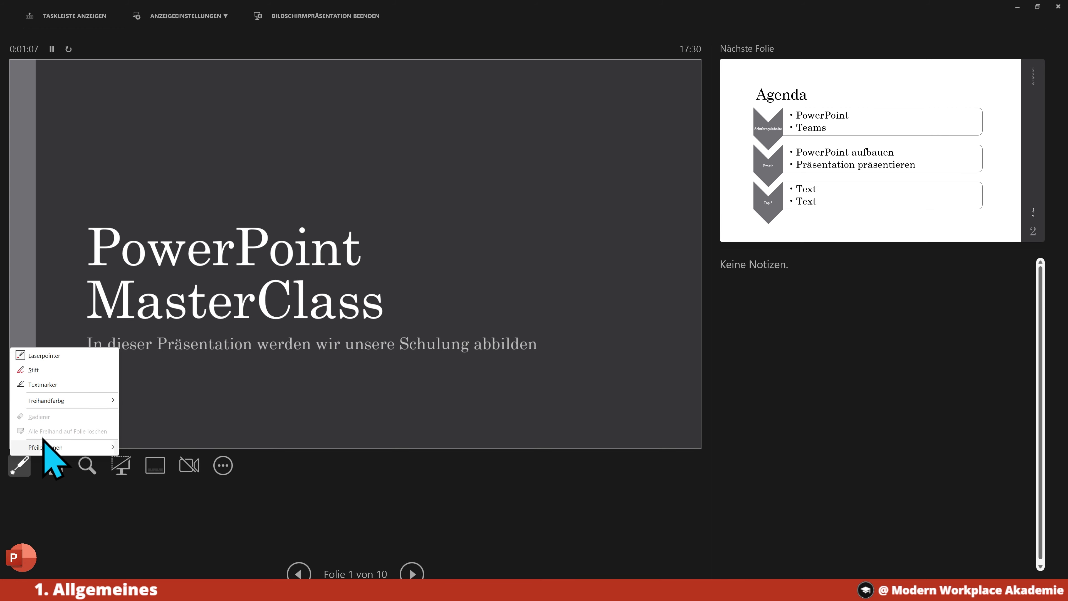
{"action": "left_click", "coordinate": [45, 372]}
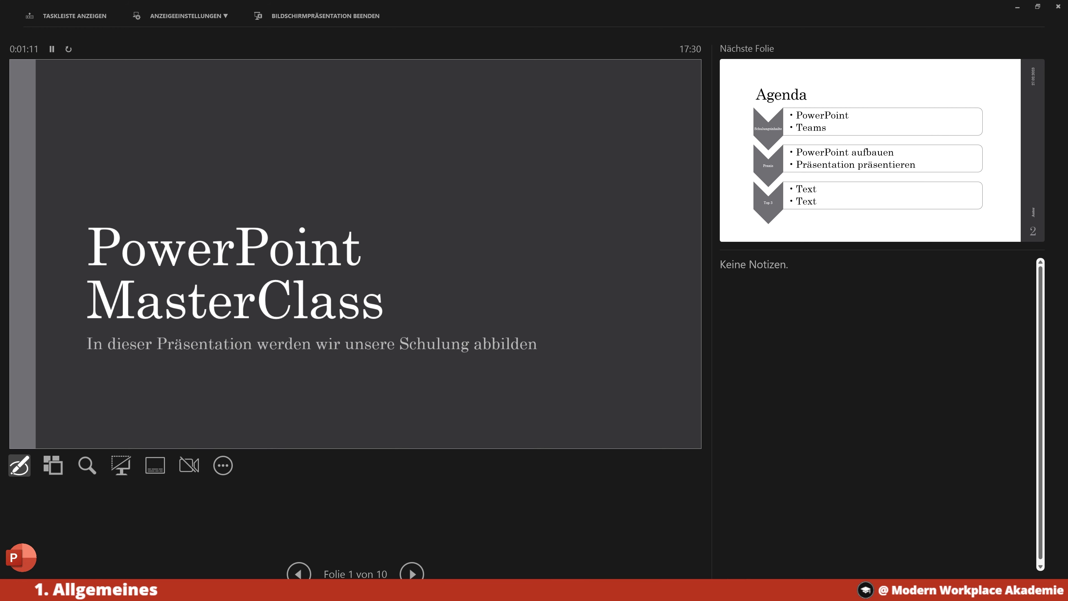
{"action": "left_click_drag", "start_coordinate": [244, 271], "coordinate": [234, 272]}
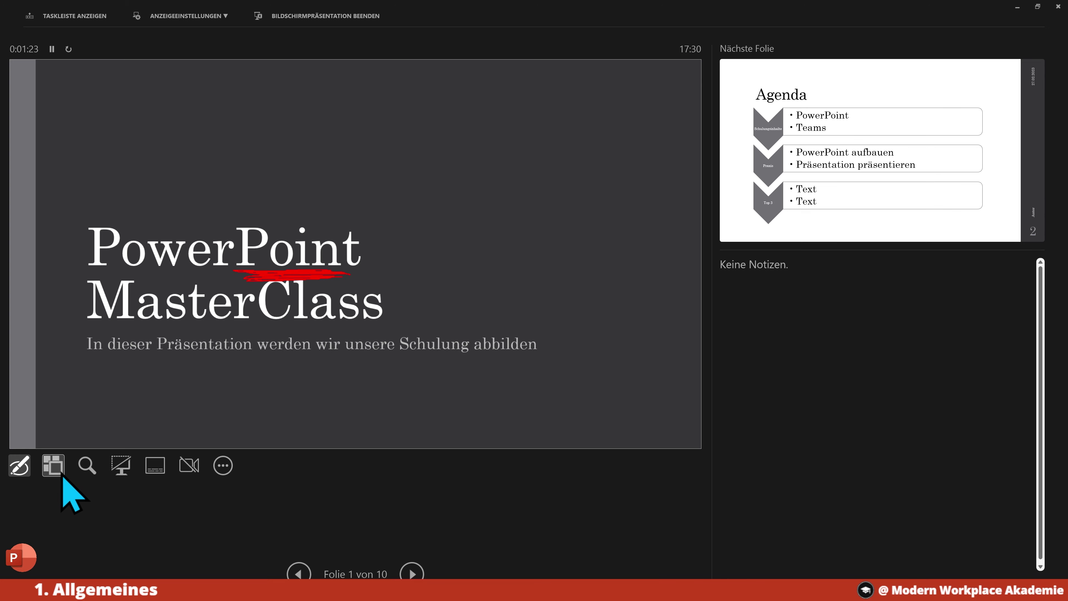
{"action": "left_click", "coordinate": [61, 474]}
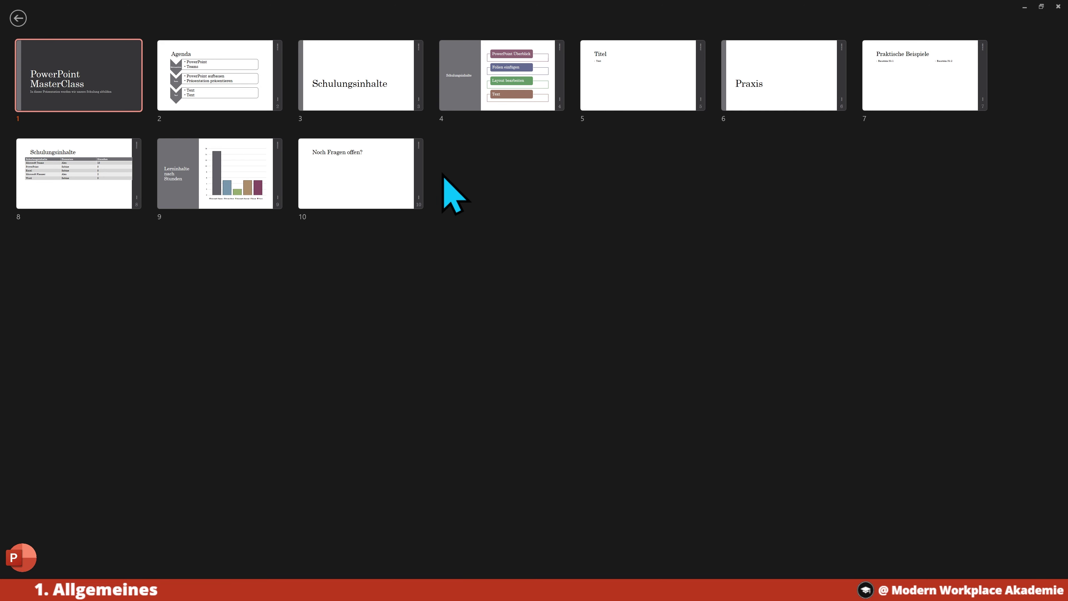
{"action": "left_click", "coordinate": [239, 92]}
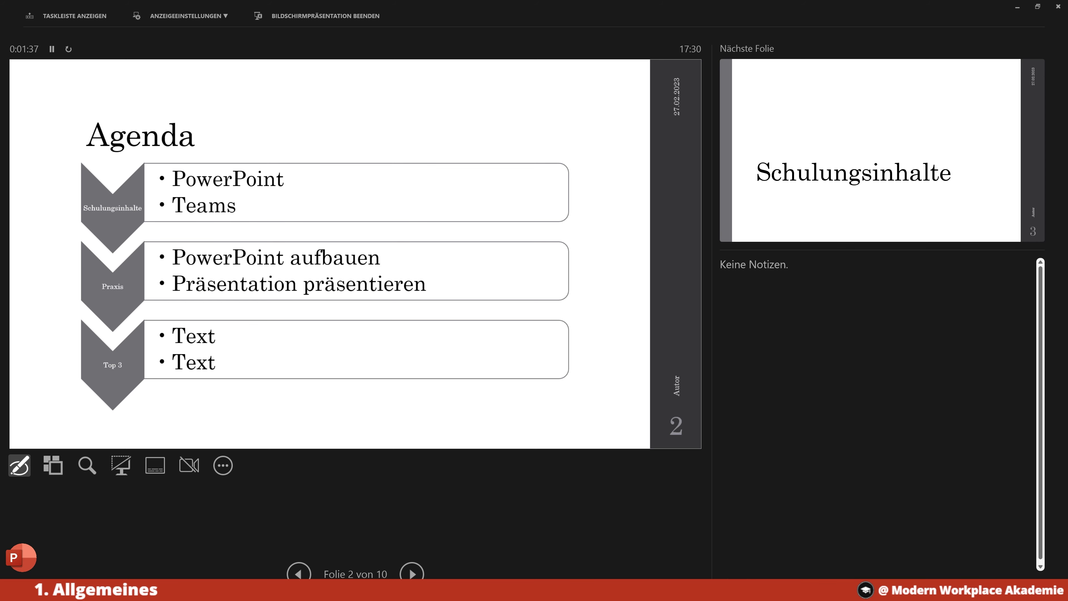
{"action": "left_click", "coordinate": [298, 573]}
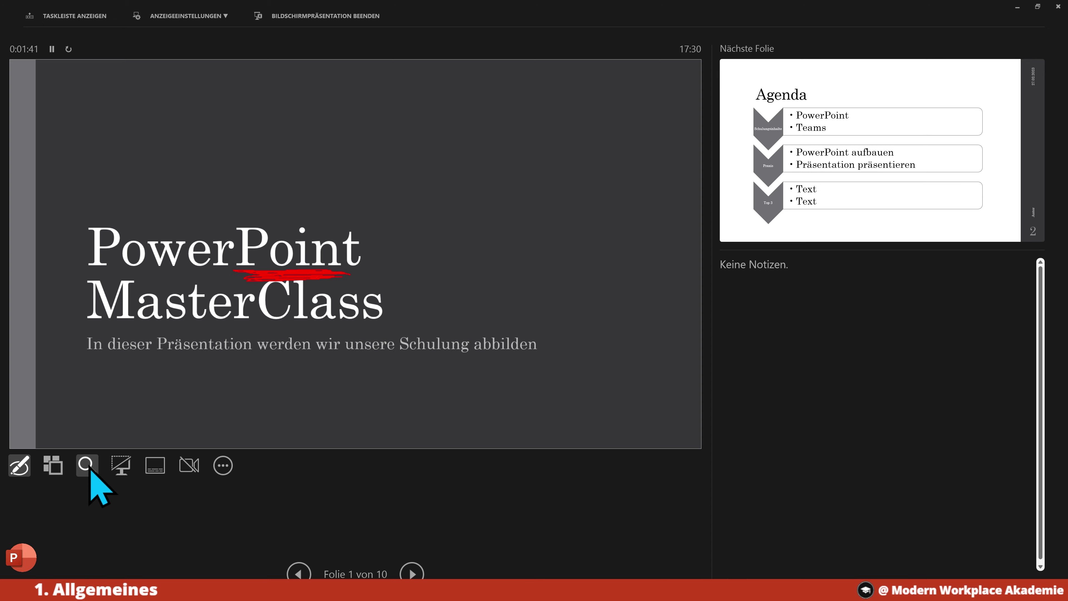
{"action": "left_click", "coordinate": [88, 465]}
{"action": "left_click", "coordinate": [237, 286]}
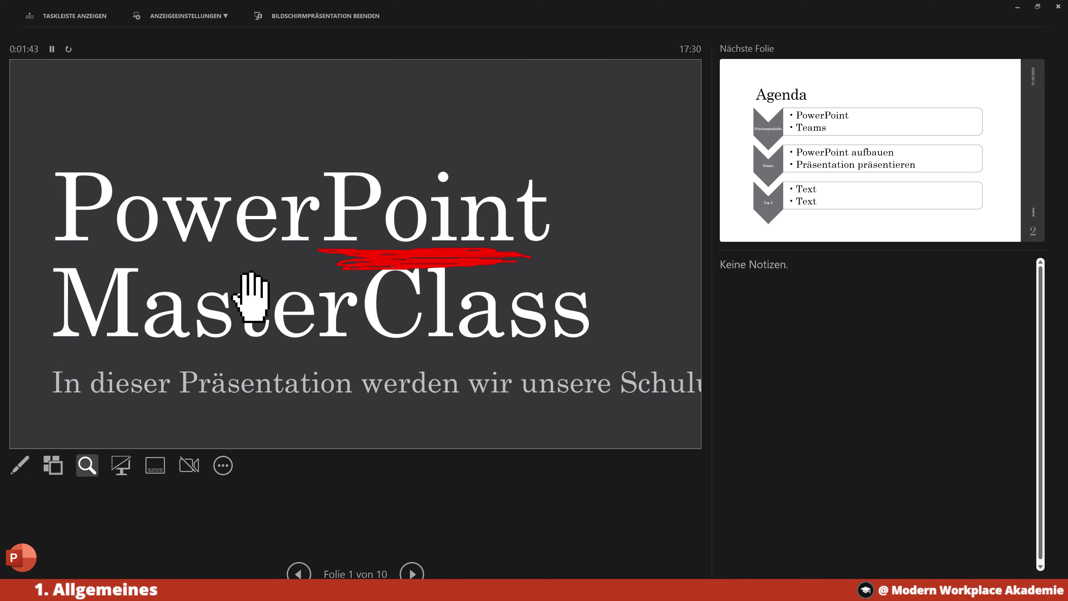
{"action": "mouse_move", "coordinate": [346, 306]}
{"action": "left_mouse_down"}
{"action": "mouse_move", "coordinate": [434, 293]}
{"action": "mouse_move", "coordinate": [363, 221]}
{"action": "mouse_move", "coordinate": [231, 250]}
{"action": "mouse_move", "coordinate": [236, 313]}
{"action": "mouse_move", "coordinate": [429, 299]}
{"action": "left_mouse_up"}
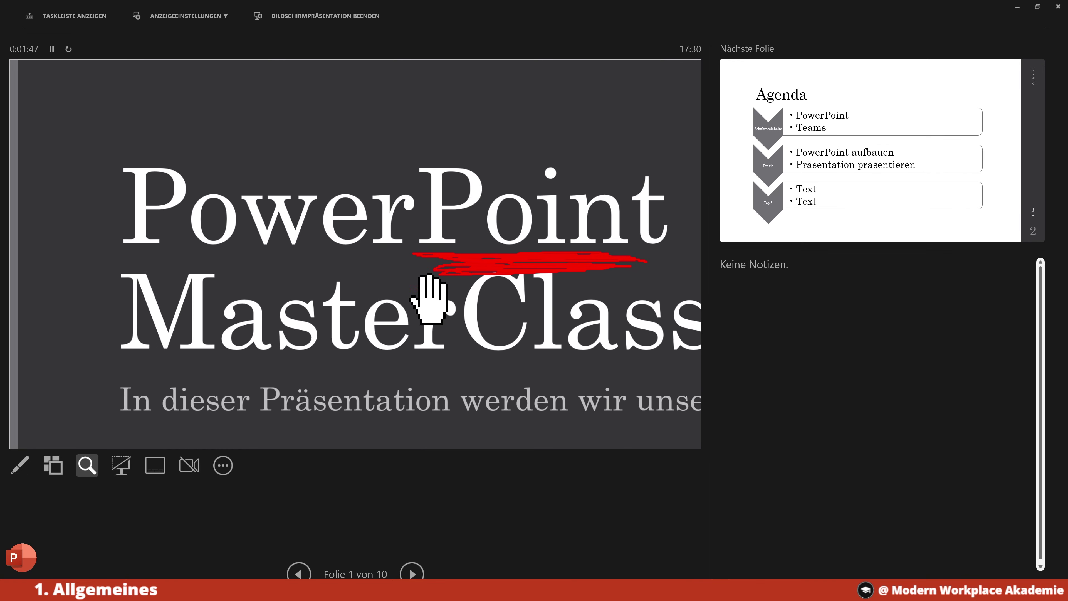
{"action": "left_click", "coordinate": [86, 465]}
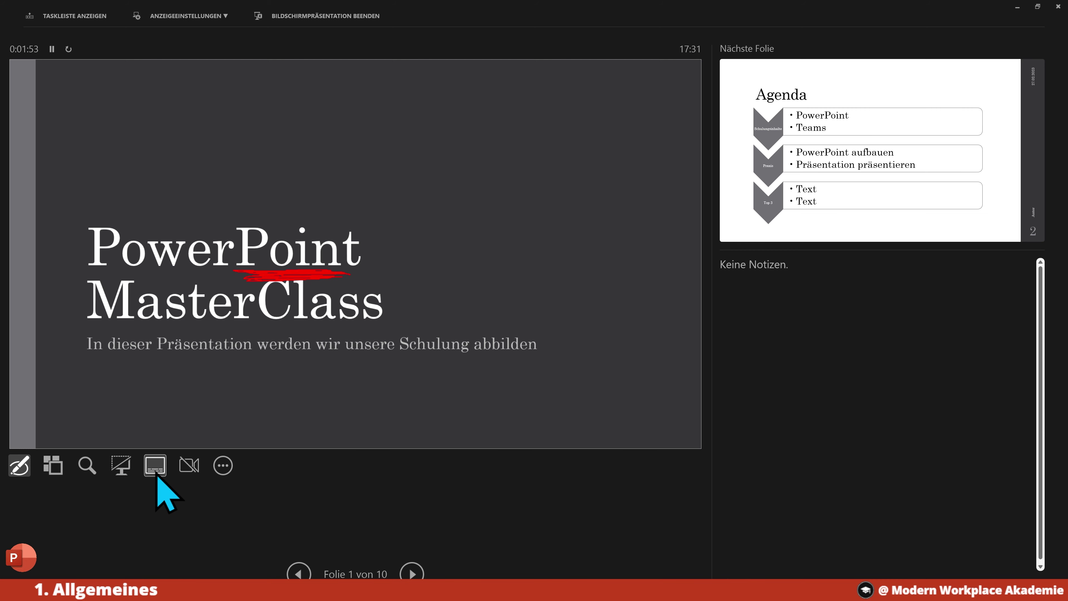
{"action": "left_click", "coordinate": [148, 477]}
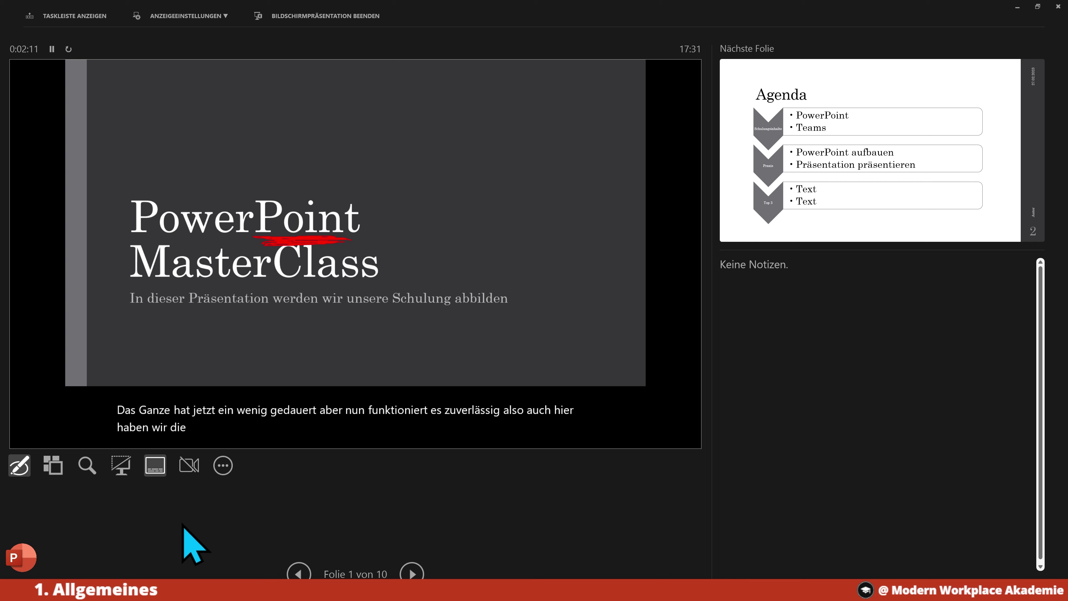
{"action": "left_click", "coordinate": [161, 472]}
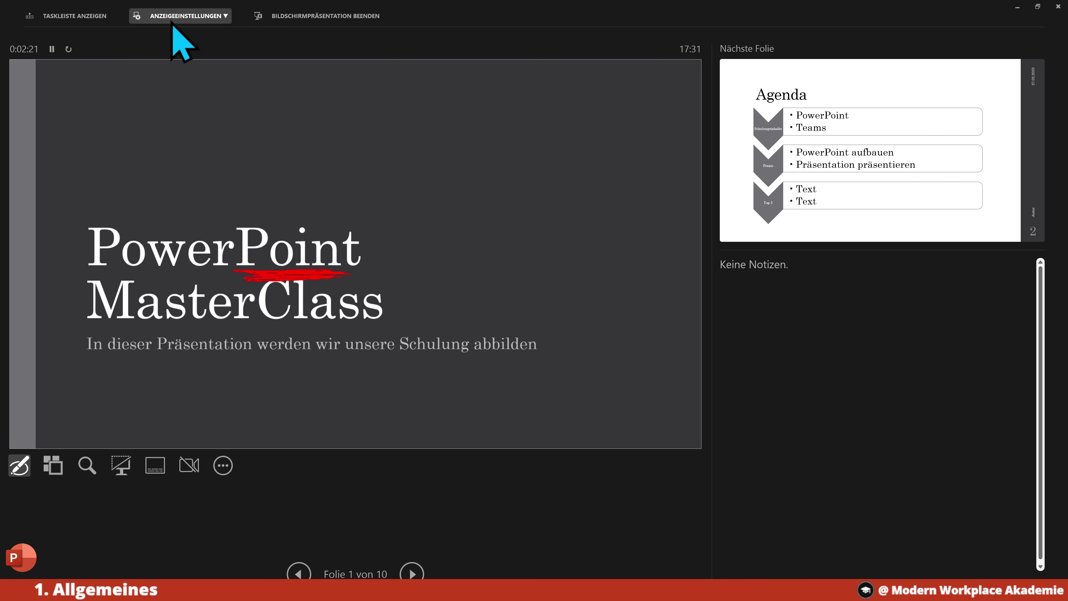
{"action": "left_click", "coordinate": [173, 25]}
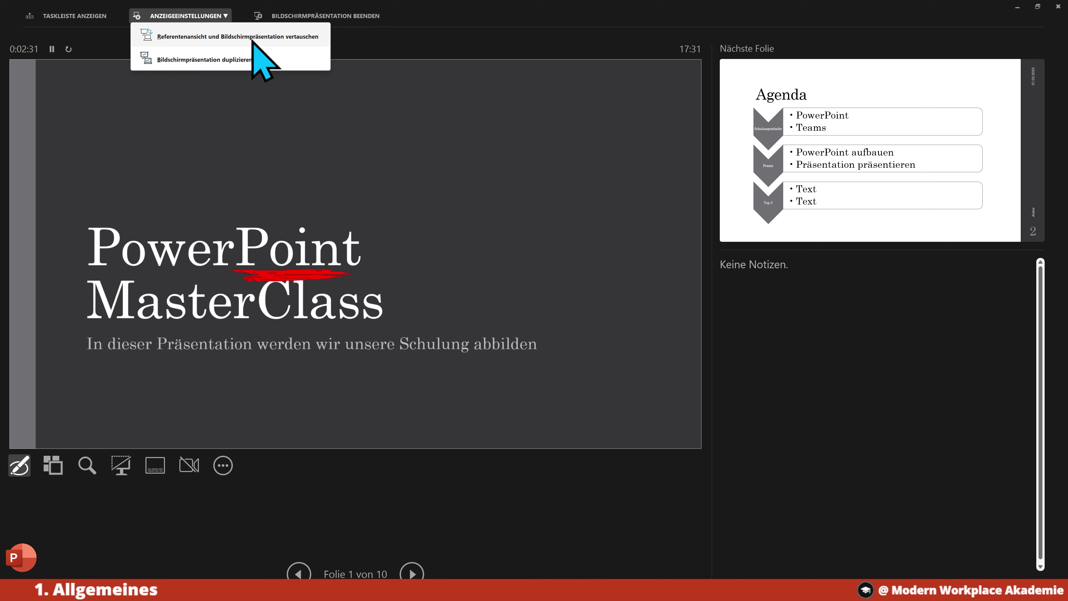
{"action": "left_click", "coordinate": [252, 38]}
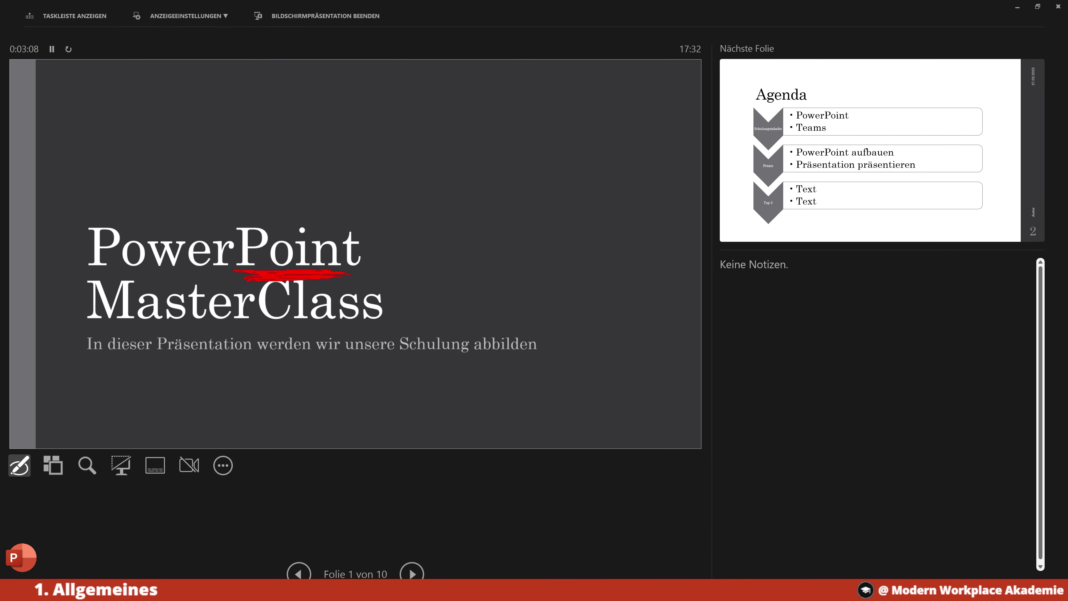
{"action": "left_click", "coordinate": [185, 18]}
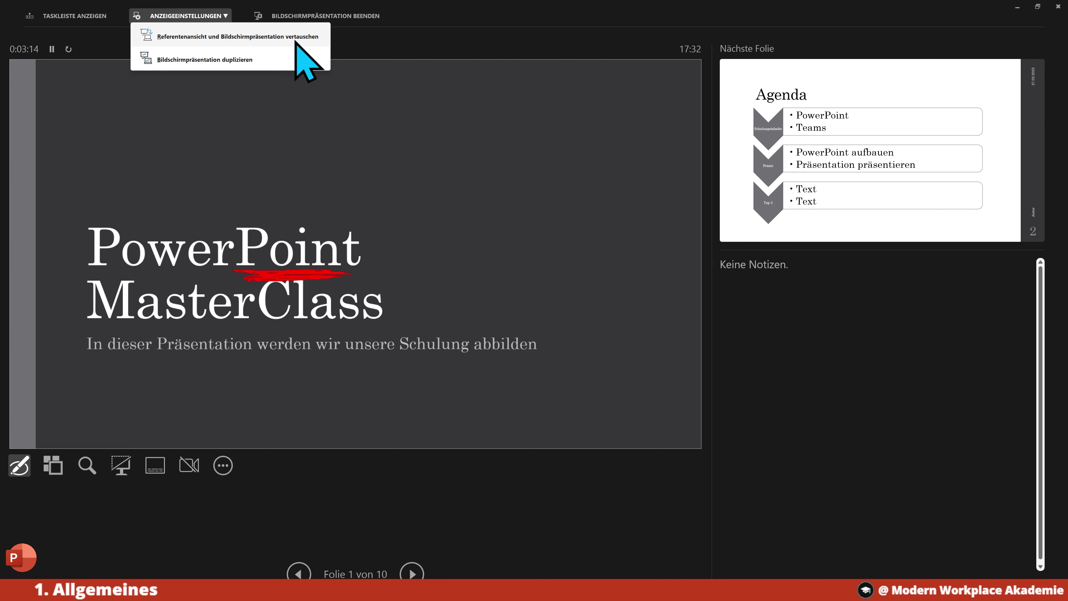
{"action": "left_click", "coordinate": [400, 47]}
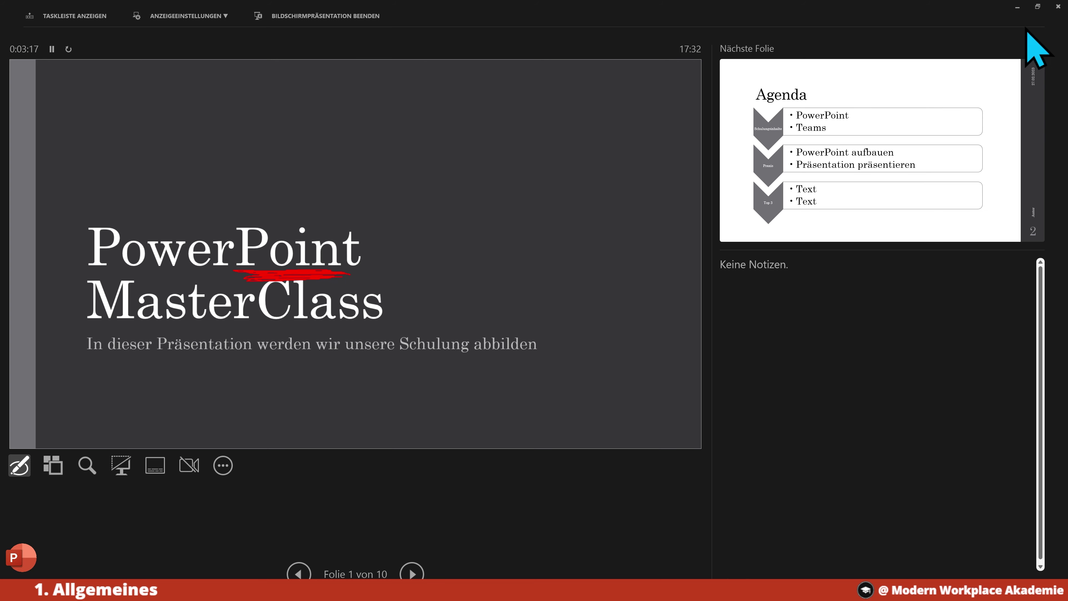
Exit the slide show and answer the Freihandanmerkungen prompt about keeping the ink
{"action": "left_click", "coordinate": [1059, 6]}
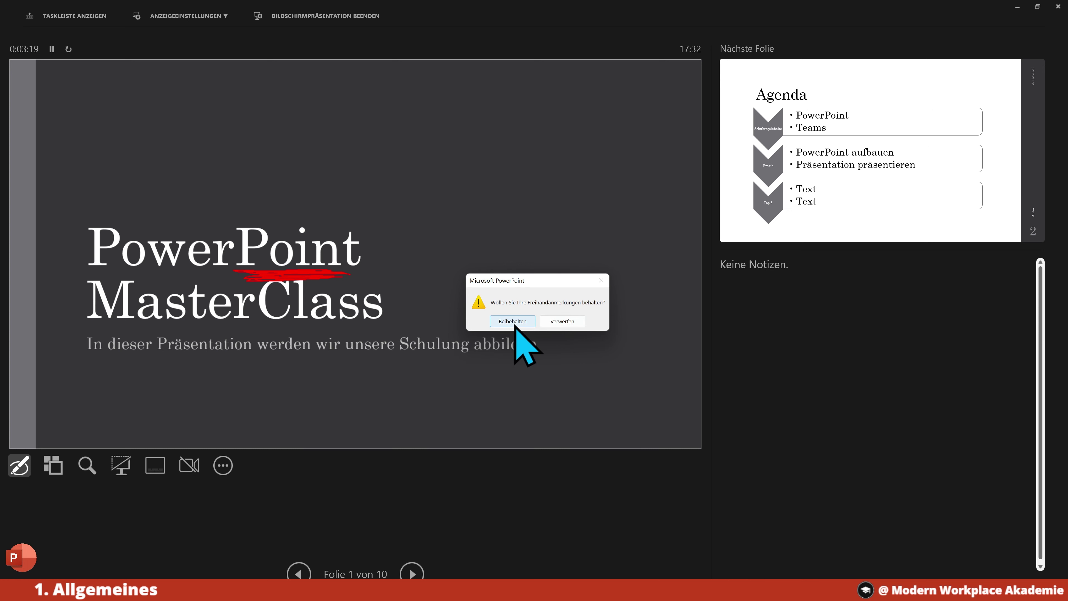
{"action": "left_click", "coordinate": [562, 322]}
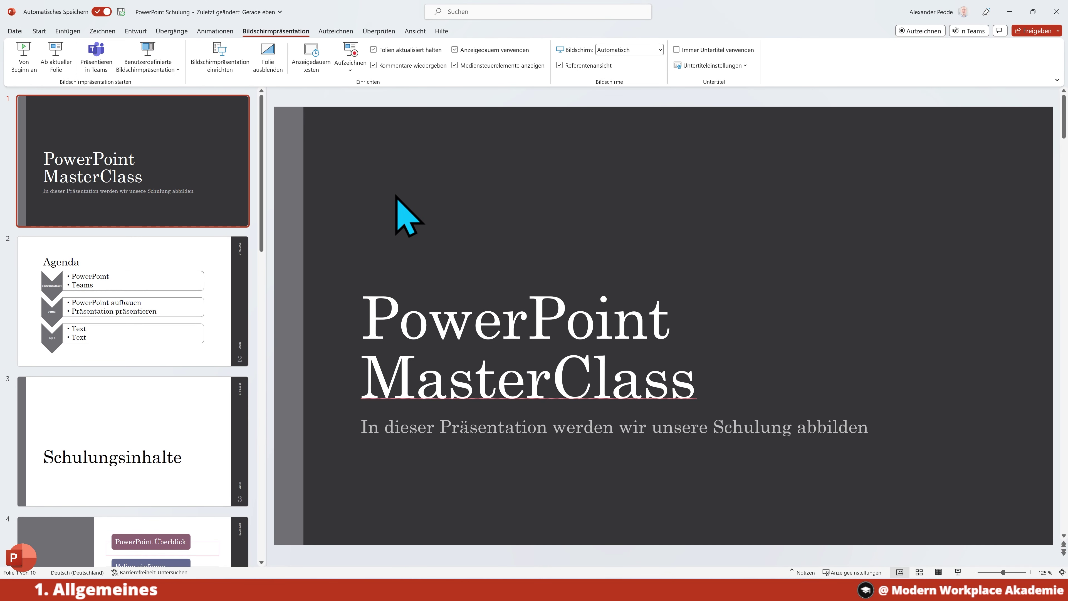